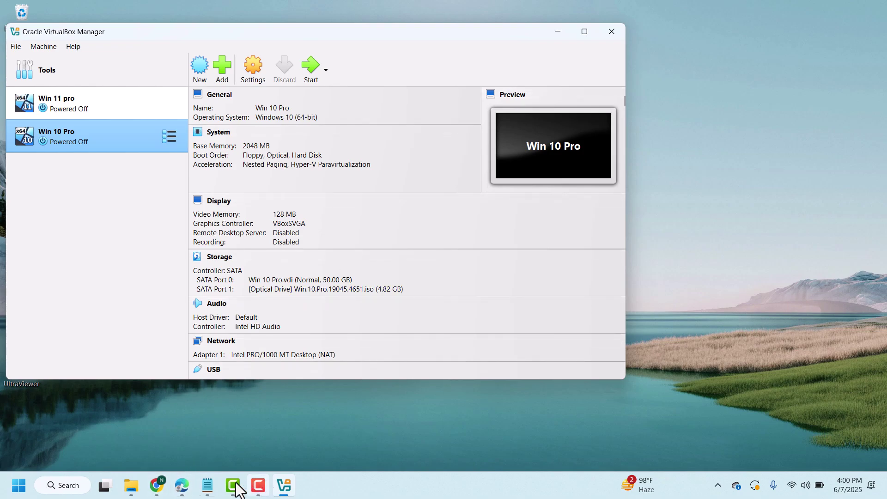
- Open Firefox, close its extra New Tab and place the cursor in the address bar
click(19, 488)
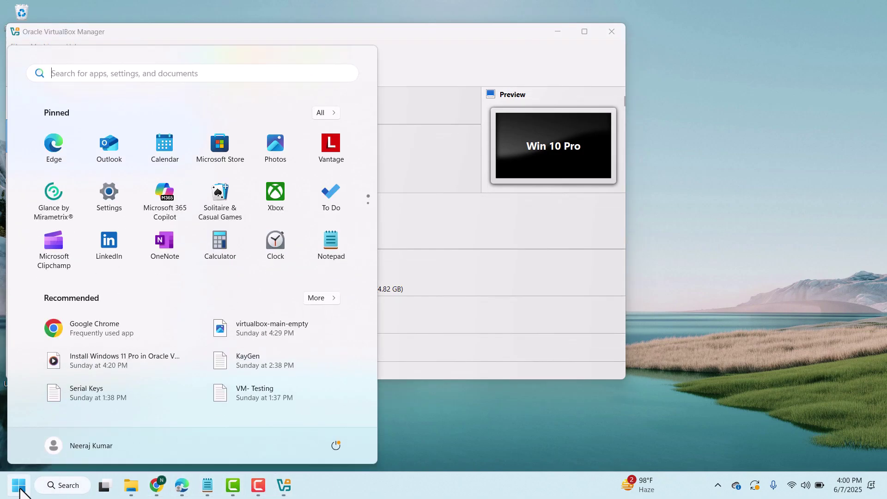
text(firefox)
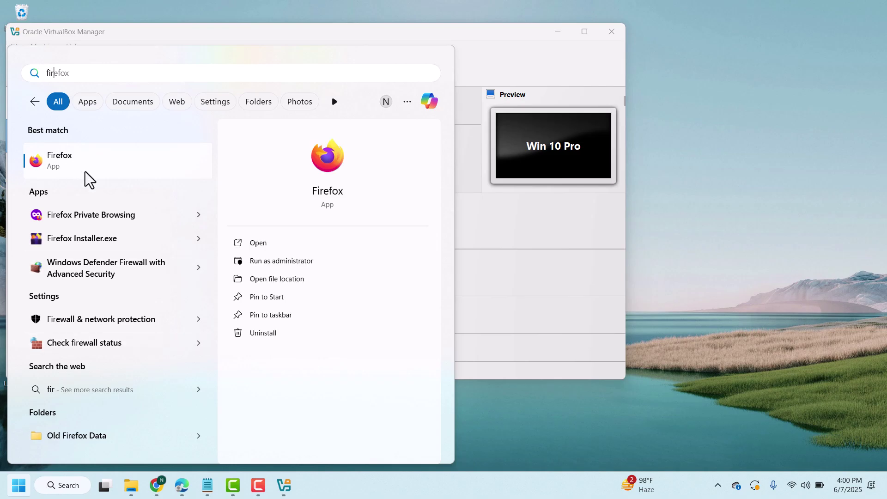
click(85, 171)
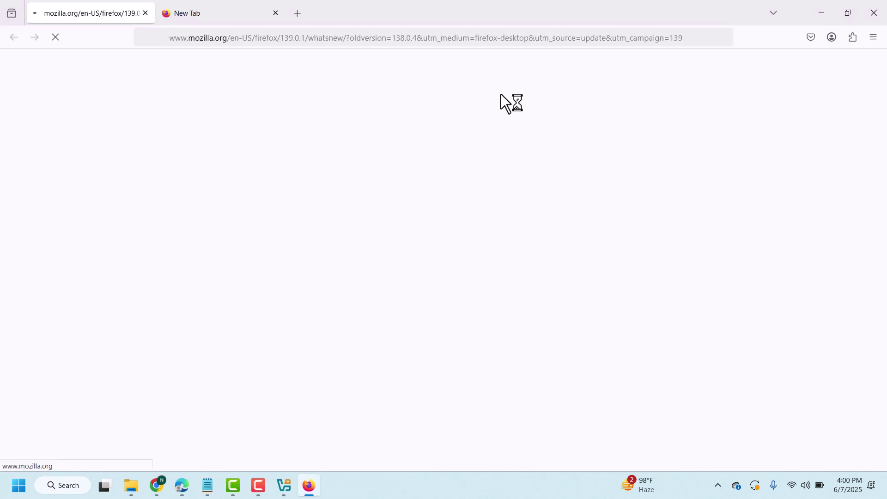
click(275, 14)
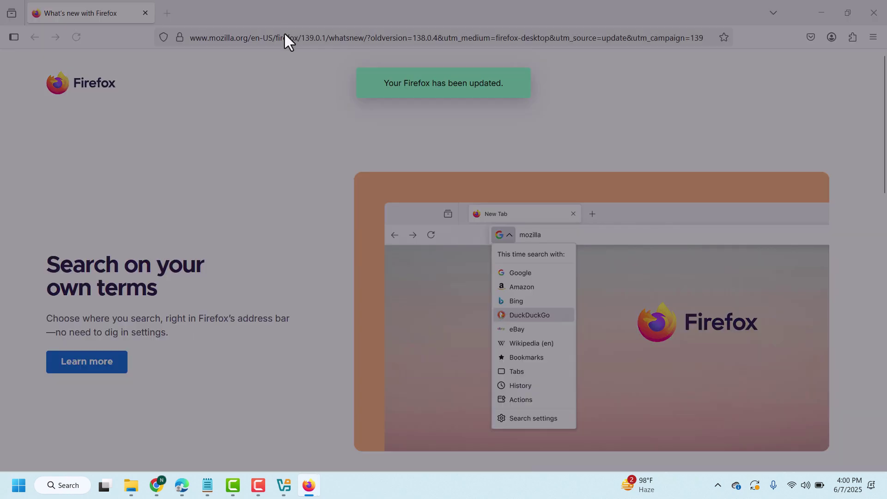
click(512, 135)
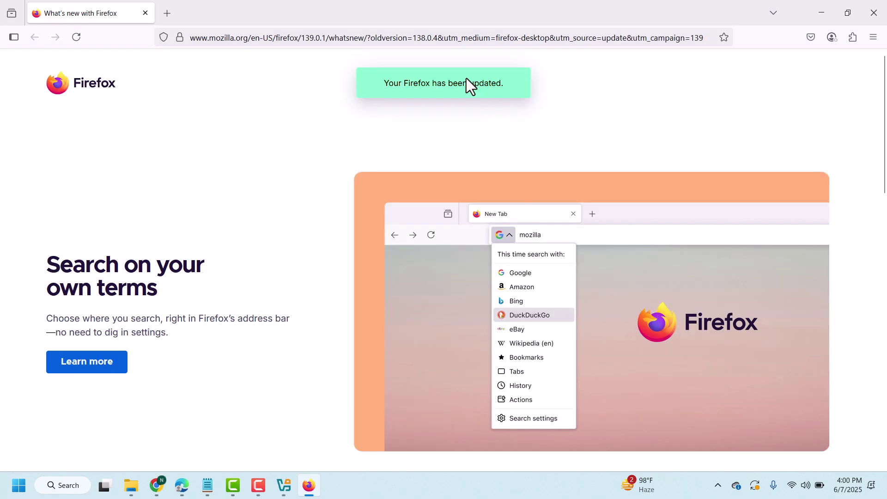
click(441, 38)
text(downl)
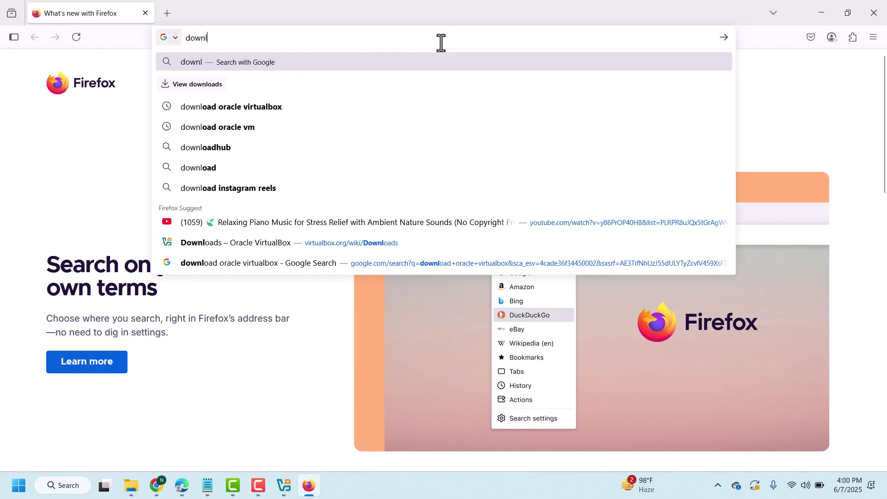
key(Down)
key(Down)
key(Up)
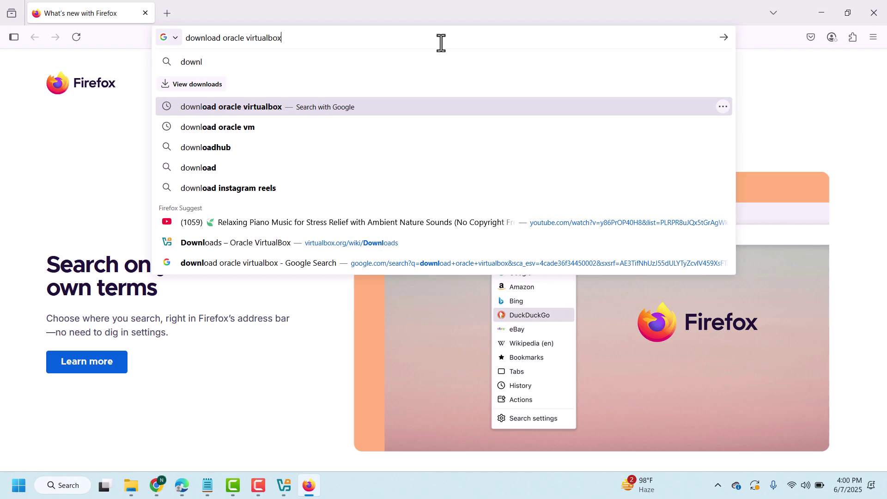
key(BackSpace)
key(BackSpace)
key(BackSpace)
key(BackSpace)
key(BackSpace)
key(BackSpace)
key(BackSpace)
key(BackSpace)
key(BackSpace)
key(BackSpace)
key(BackSpace)
key(BackSpace)
key(BackSpace)
key(BackSpace)
key(BackSpace)
key(BackSpace)
key(BackSpace)
key(BackSpace)
key(BackSpace)
key(BackSpace)
key(BackSpace)
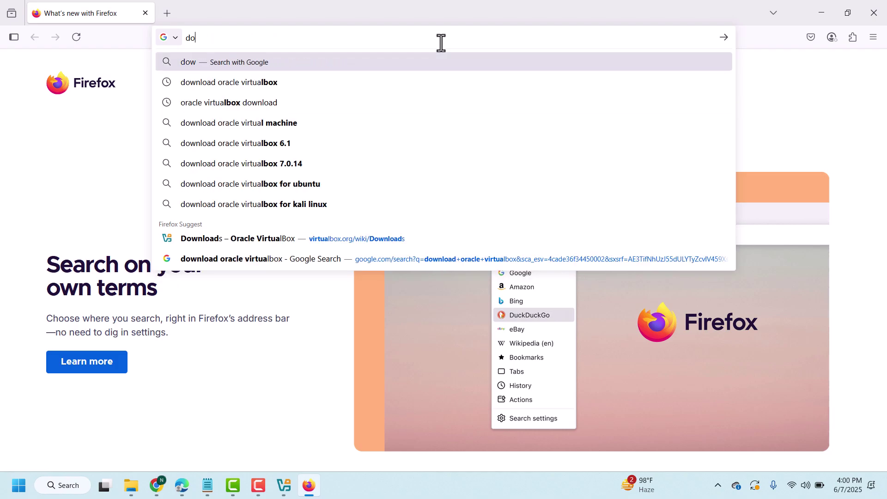
- Search Google for "ubuntu 7 iso download"
text(ubantu)
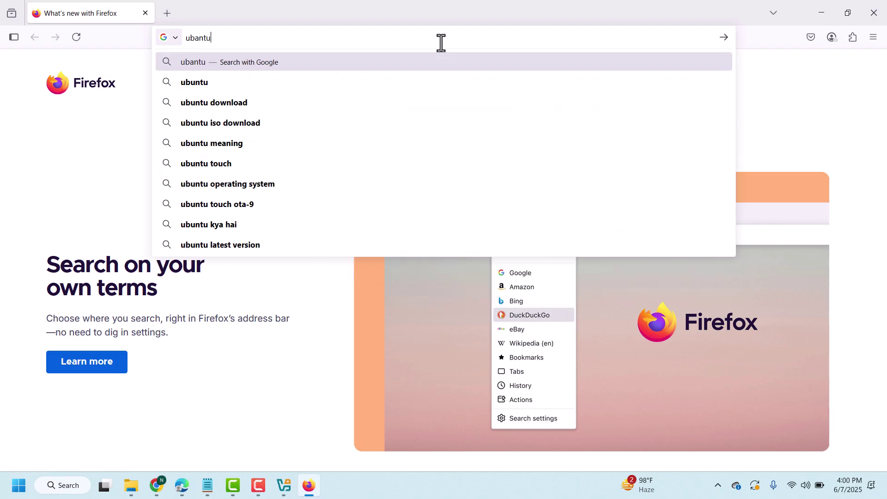
key(Down)
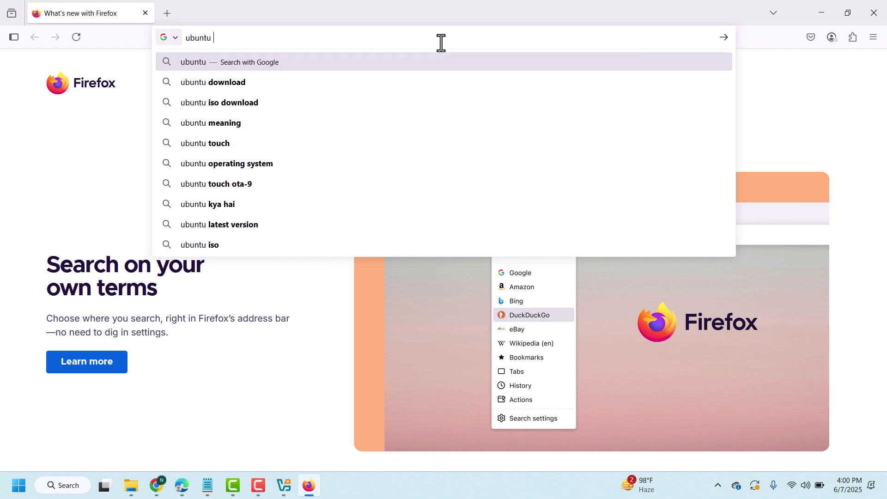
text(7)
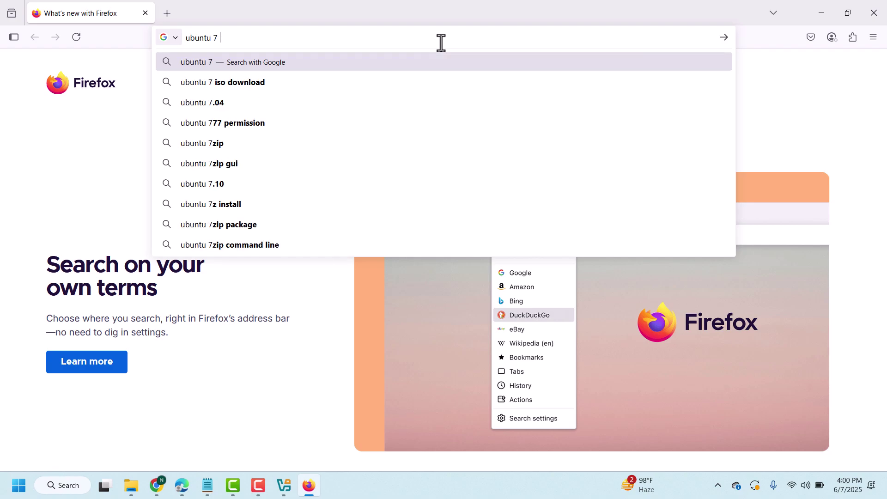
key(Down)
key(Return)
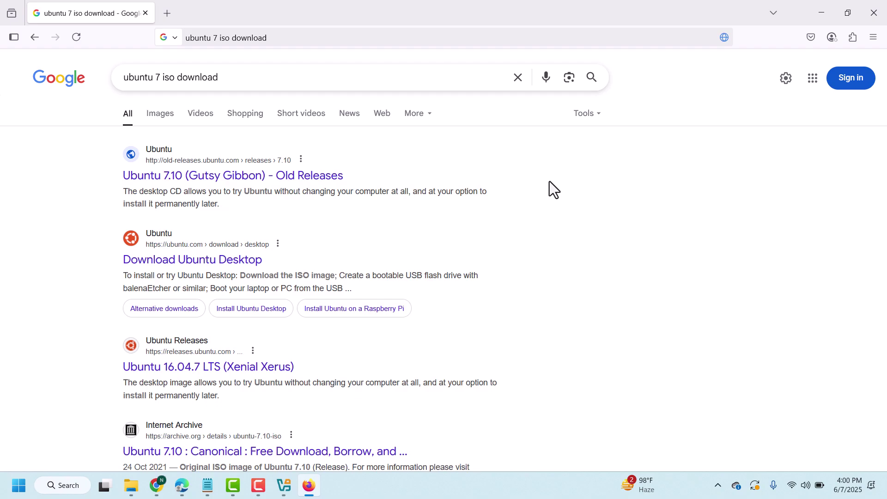
- Open the Download Ubuntu Desktop result in a new tab and accept all trackers on the site
middle_click(204, 267)
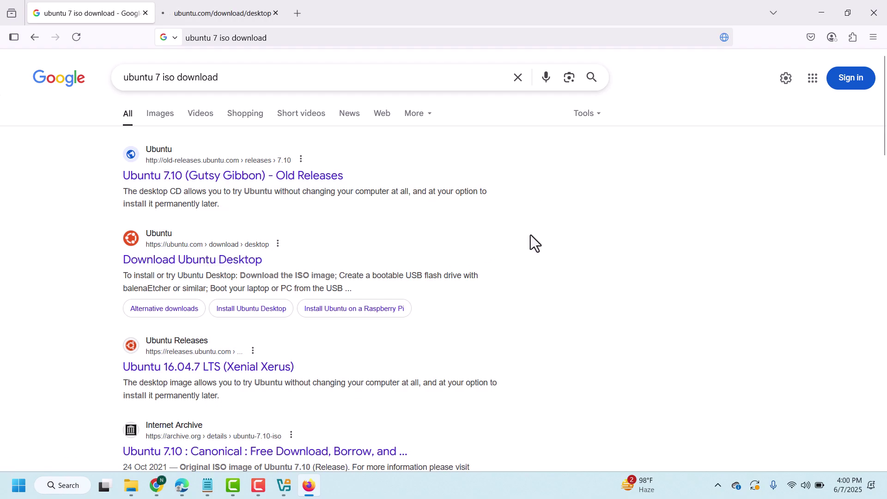
click(227, 18)
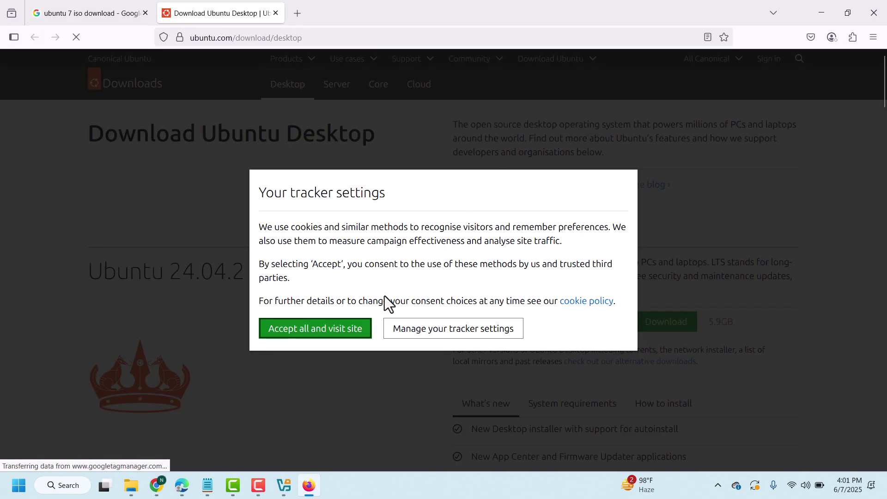
click(341, 331)
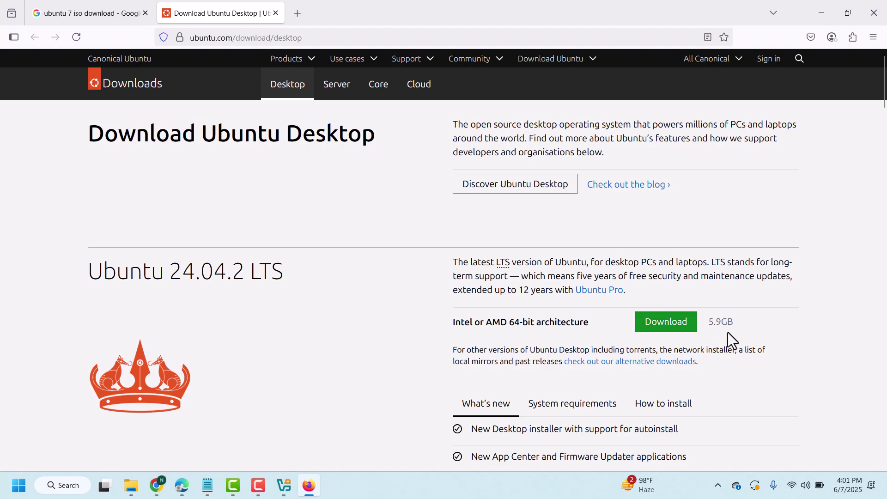
- Review the system requirements and installation instructions for Ubuntu 24.04.2 LTS, ending back on the Google results
scroll(728, 331, down, 3)
click(556, 294)
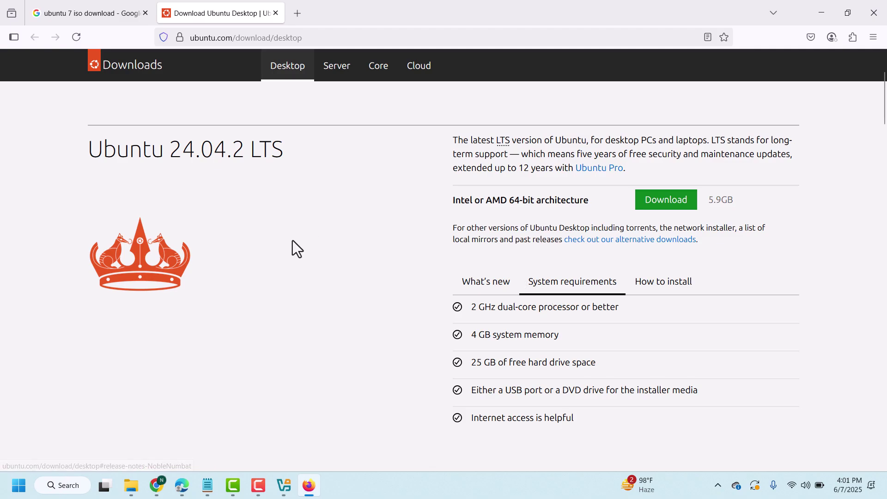
click(670, 292)
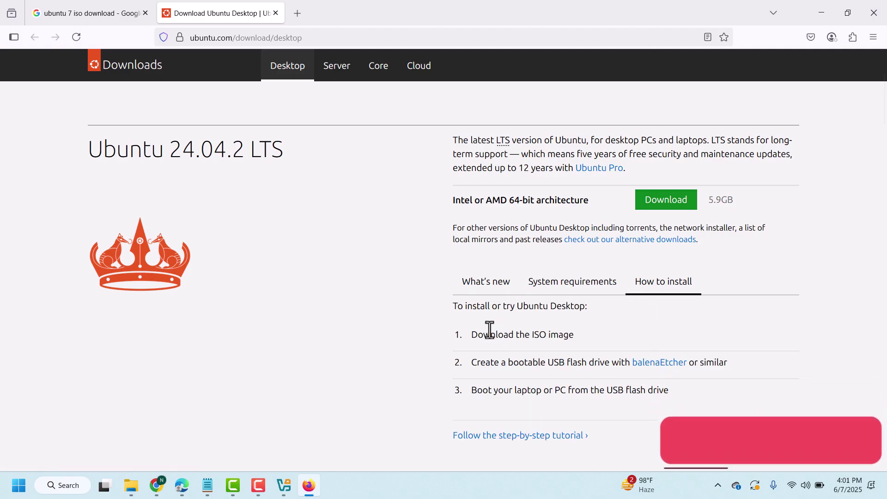
scroll(368, 342, down, 4)
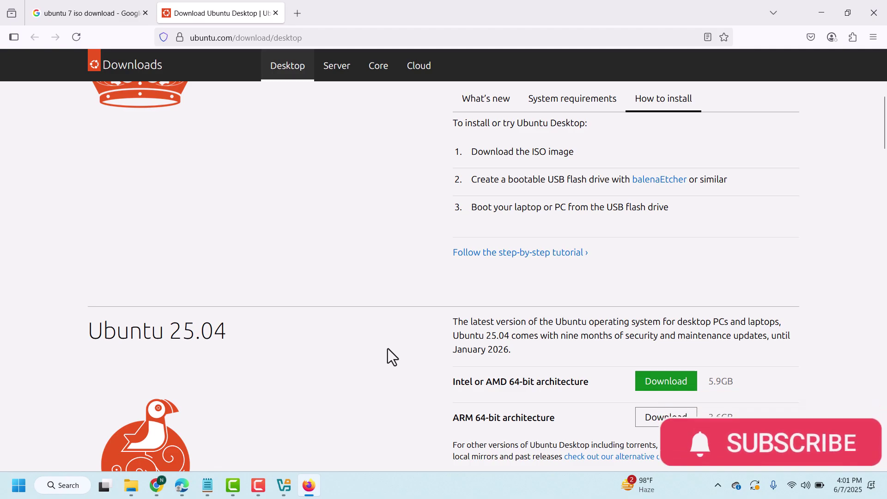
scroll(387, 348, up, 7)
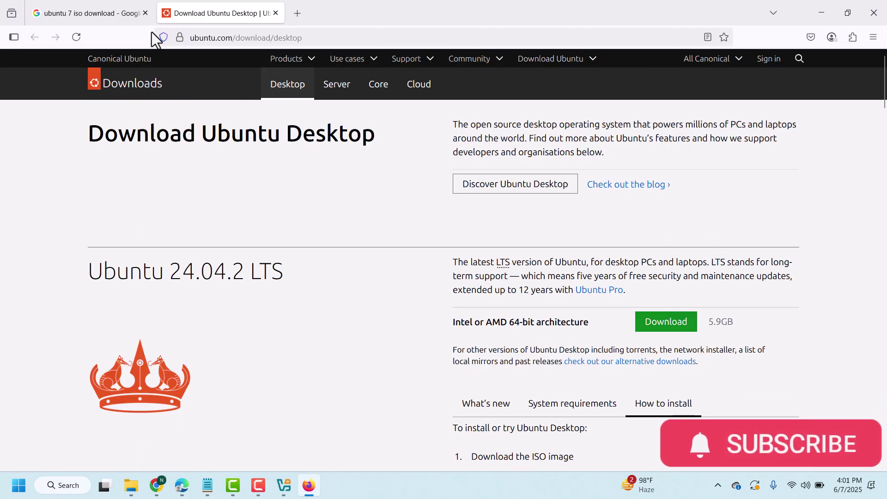
click(115, 14)
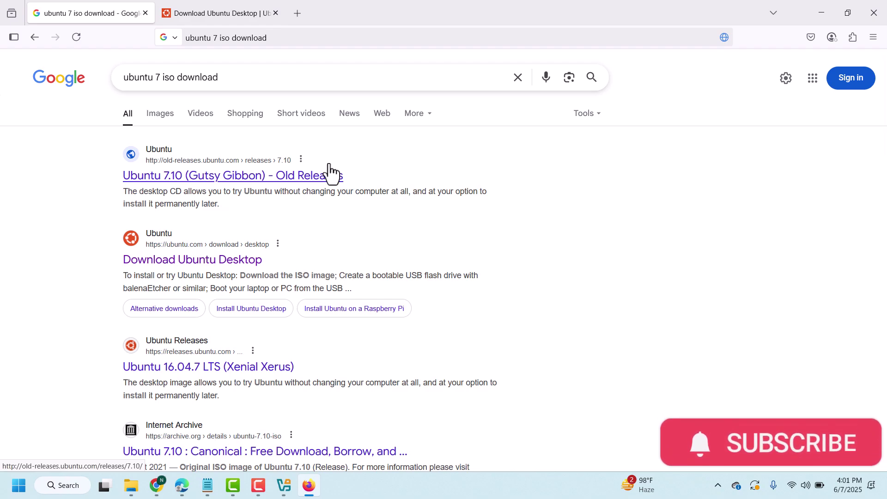
- Minimize Firefox and view the Downloads folder in File Explorer to locate the Ubuntu disc image
click(821, 12)
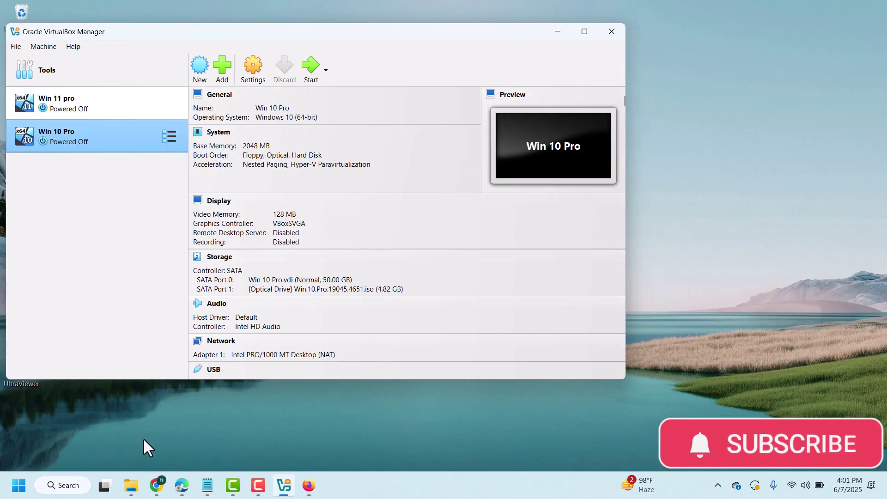
click(131, 485)
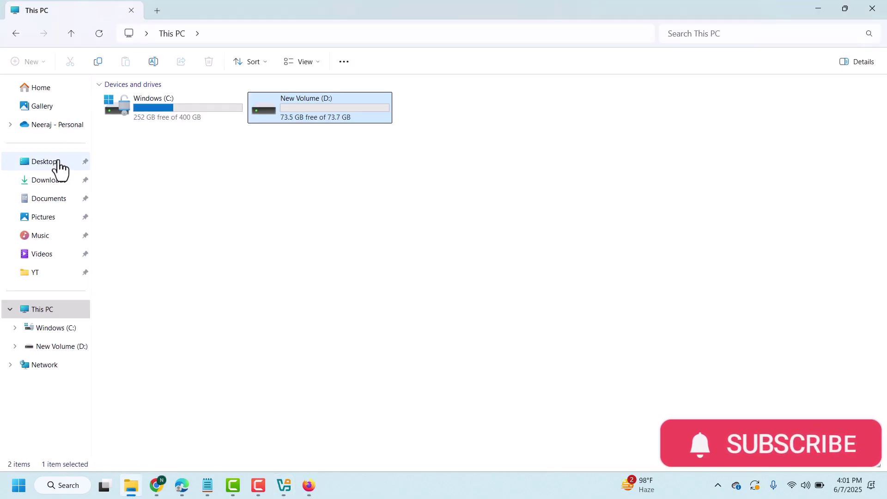
click(54, 182)
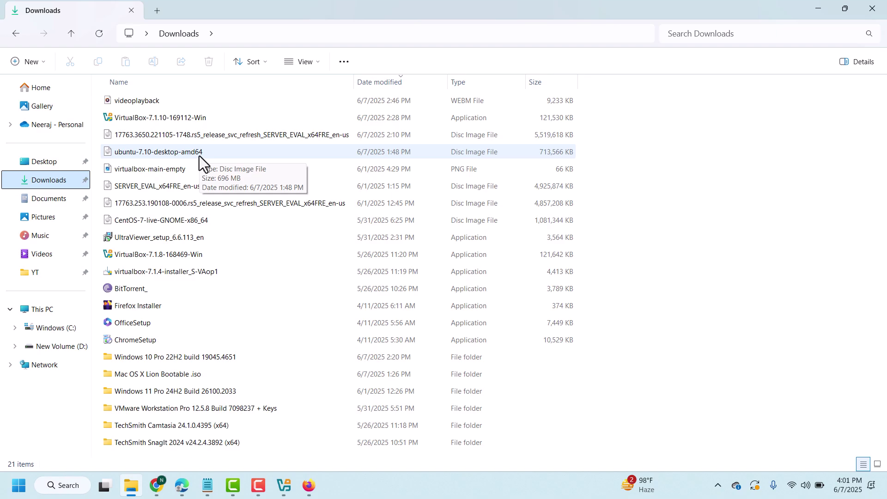
- Switch to Oracle VirtualBox Manager and start creating a new virtual machine named "Ubantu"
click(279, 492)
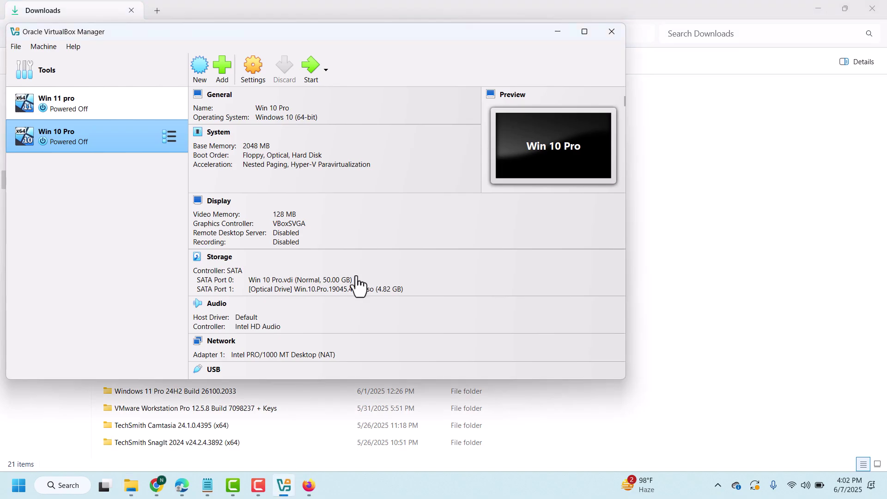
drag(261, 31, 331, 35)
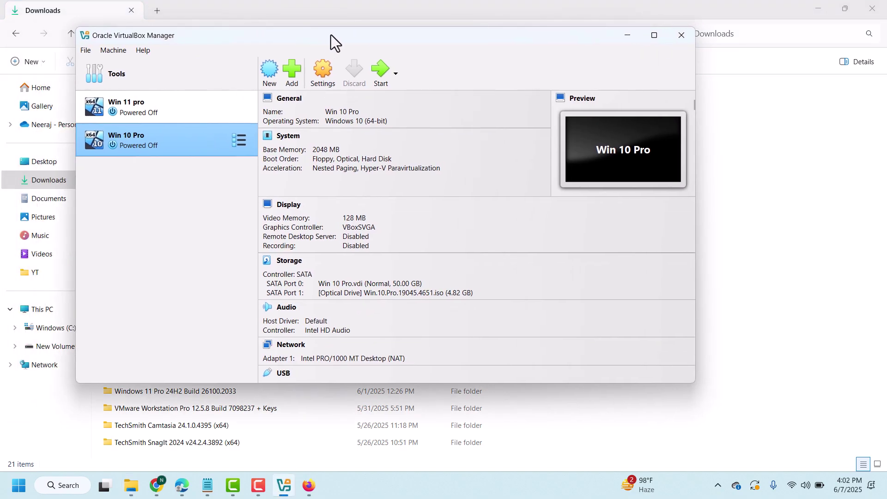
click(277, 82)
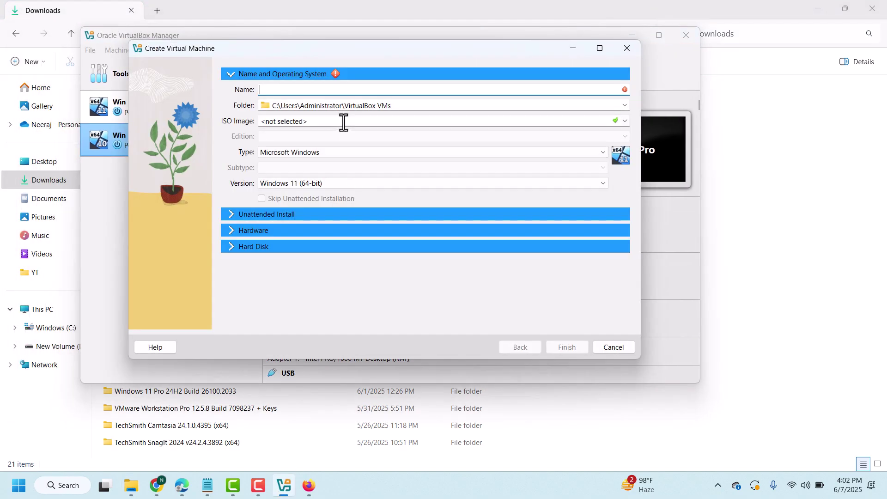
text(Ubantu)
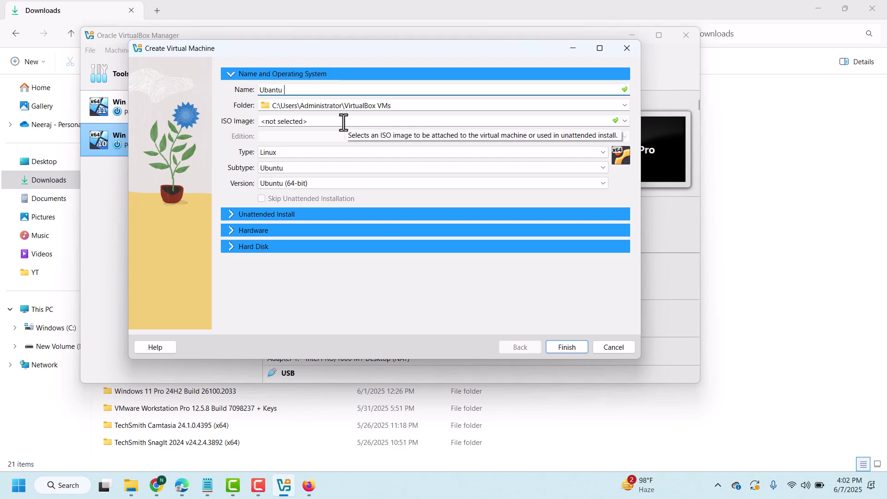
- Create a folder named "Ubantu 7" inside VirtualBox VMs and set it as the machine's folder
click(624, 106)
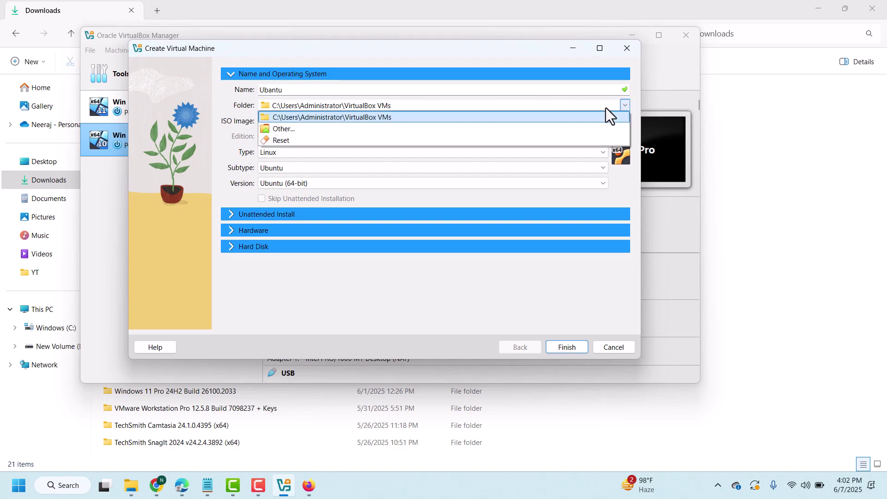
click(327, 134)
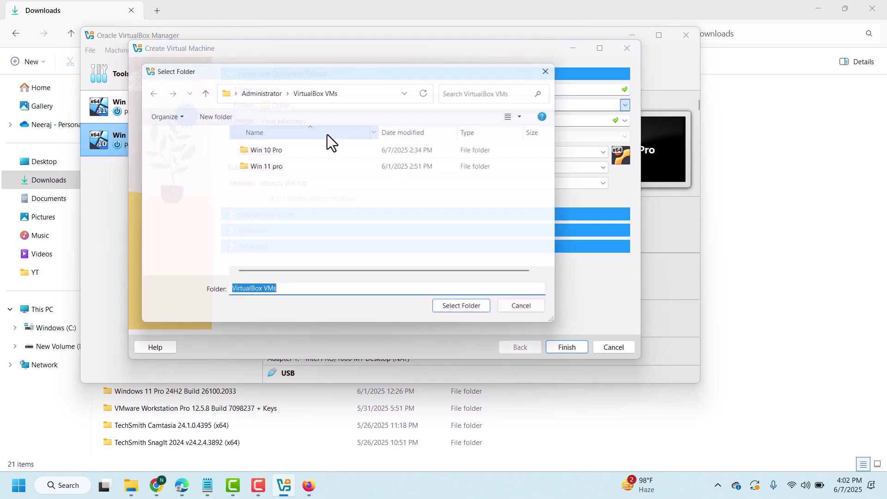
click(219, 119)
text(Uban)
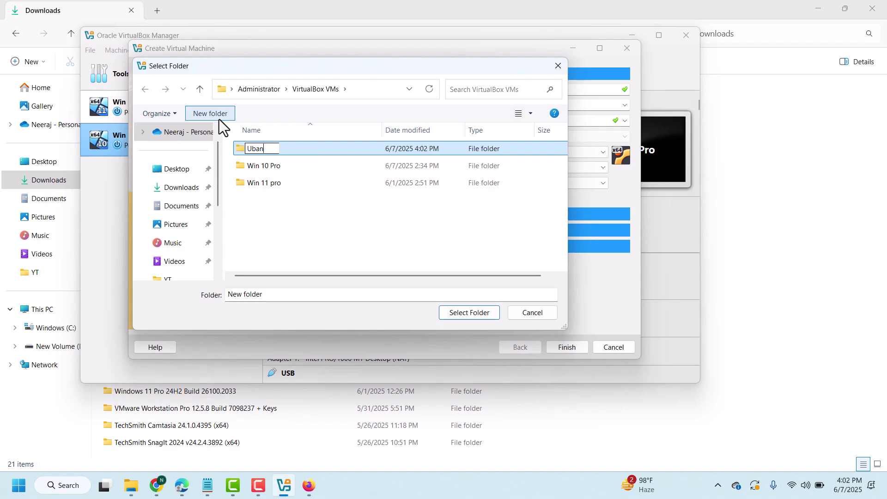
text(tu 7)
click(304, 151)
click(459, 313)
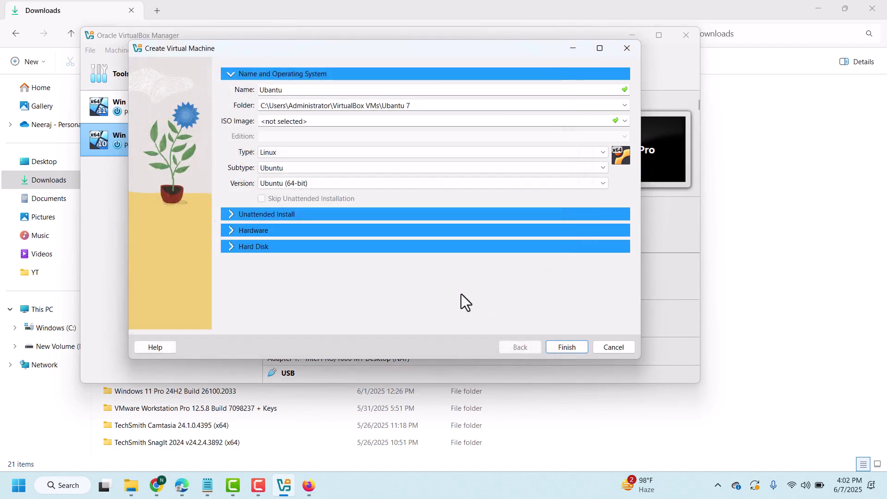
- Set the new machine's ISO image to ubuntu-7.10-desktop-amd64 from the Downloads folder
click(625, 121)
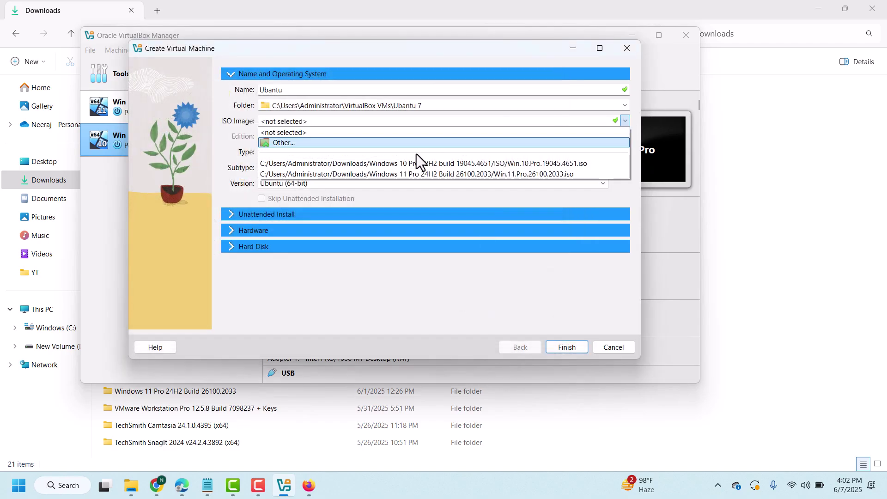
click(398, 149)
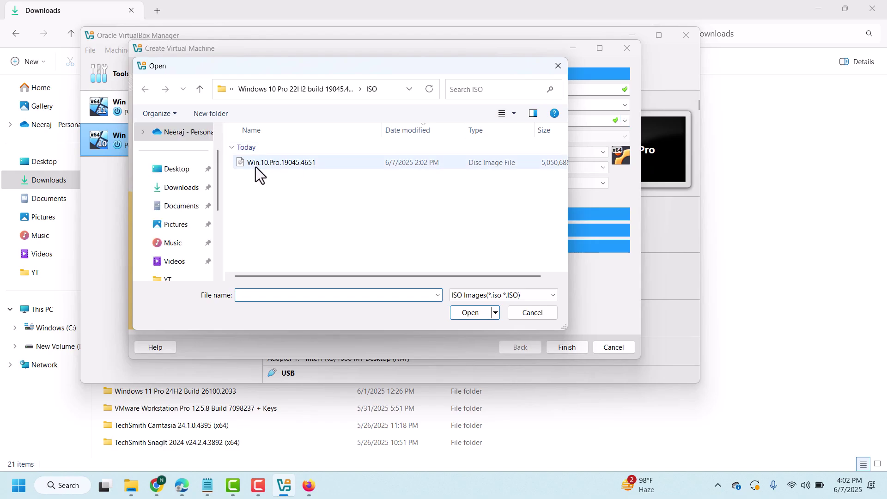
click(186, 188)
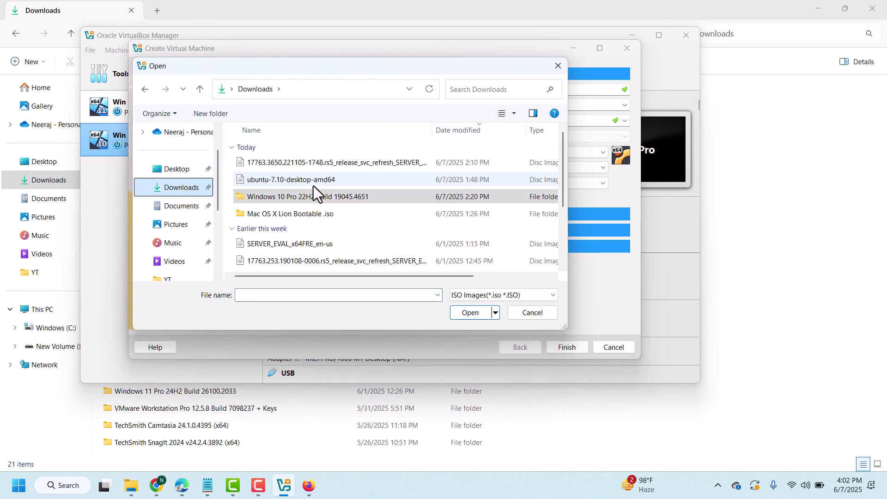
click(313, 182)
scroll(452, 251, down, 2)
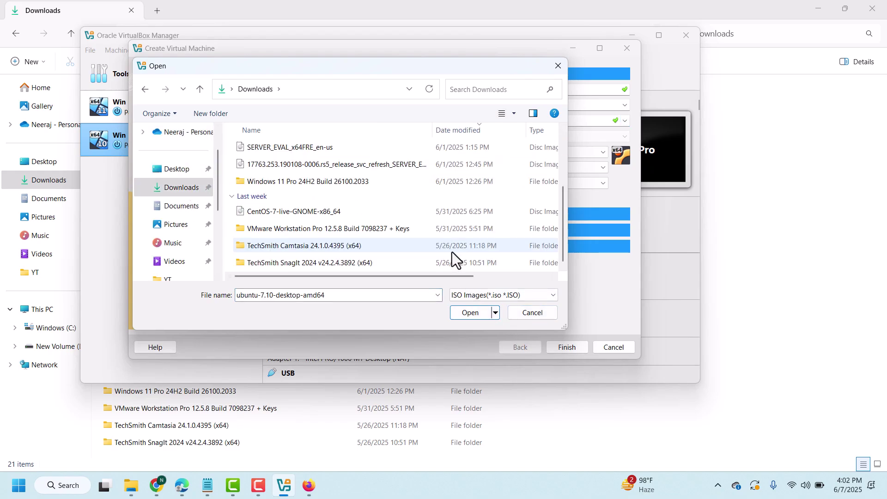
scroll(452, 252, up, 2)
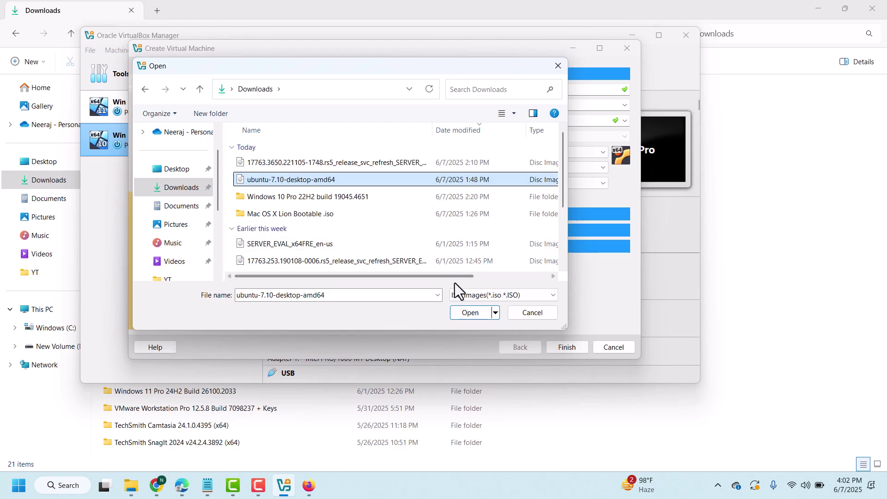
click(475, 314)
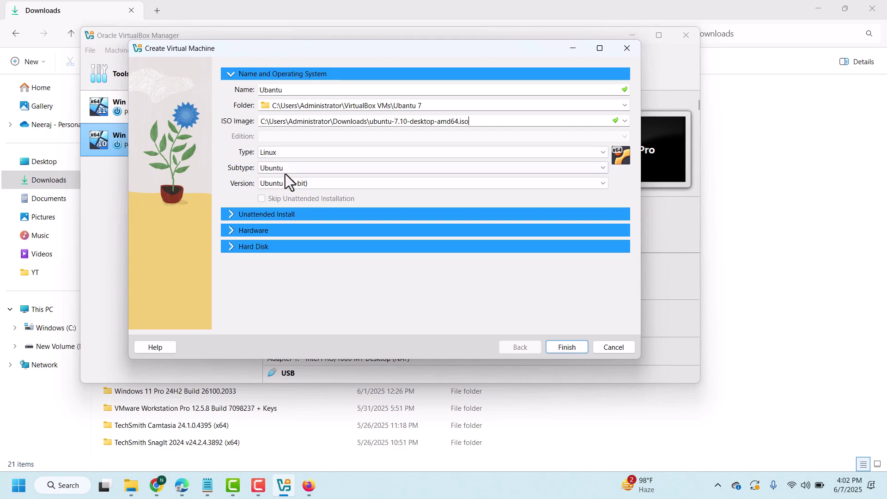
- Review the unattended install, hardware and hard disk settings, and create the machine with 2048 MB memory, 1 CPU and a 25 GB VDI disk
click(231, 213)
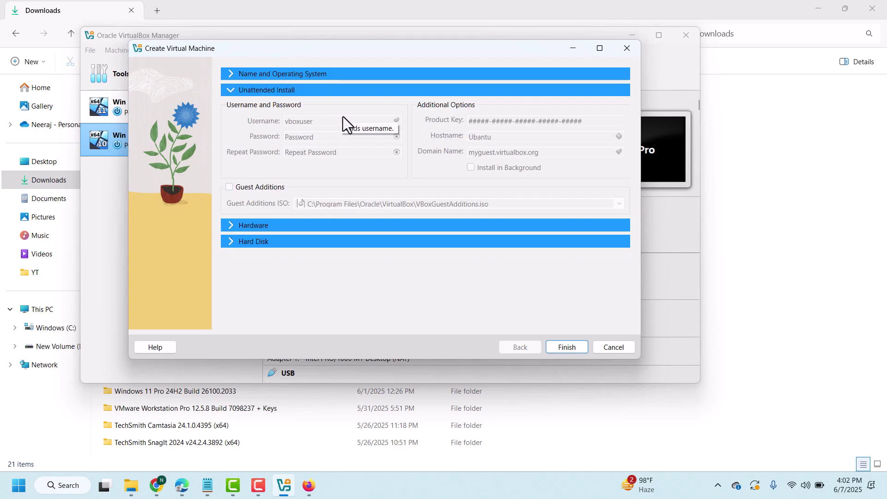
click(232, 226)
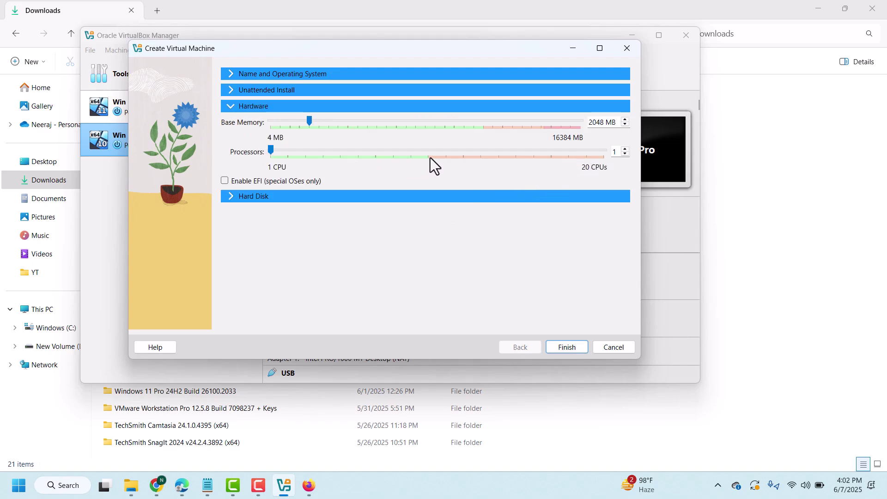
click(232, 197)
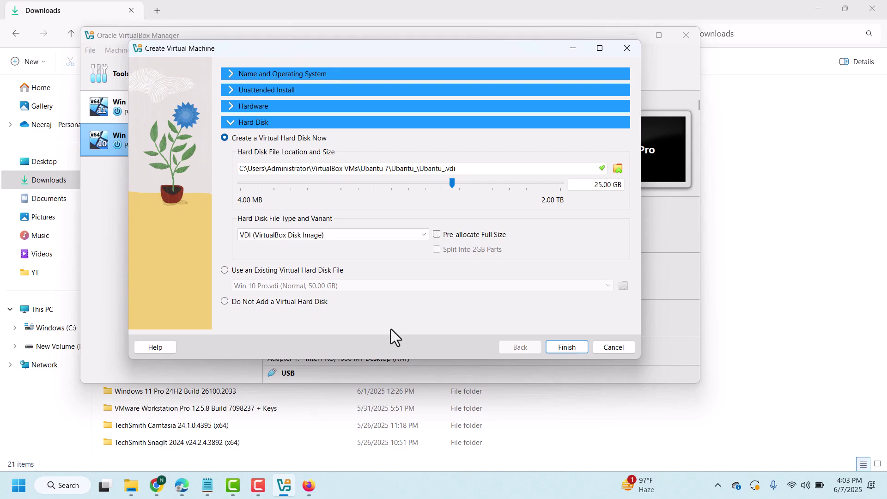
click(567, 350)
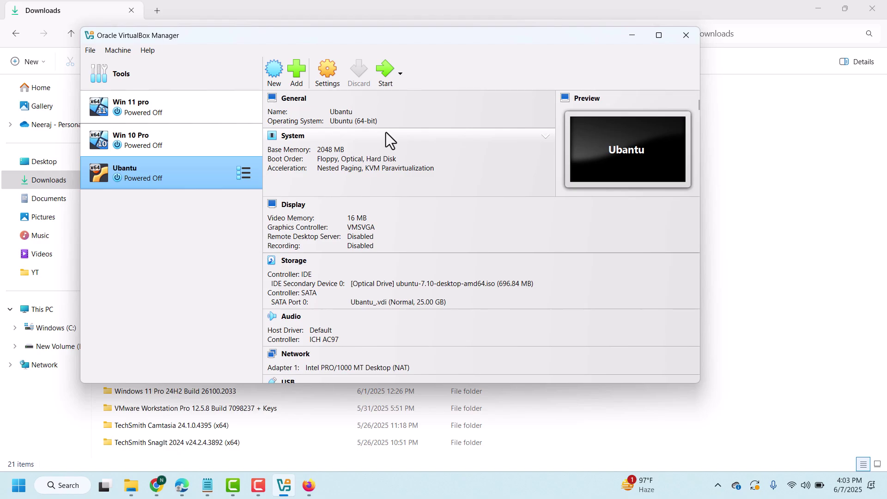
- Review the Ubantu machine's configuration summary and start the machine
scroll(351, 313, down, 2)
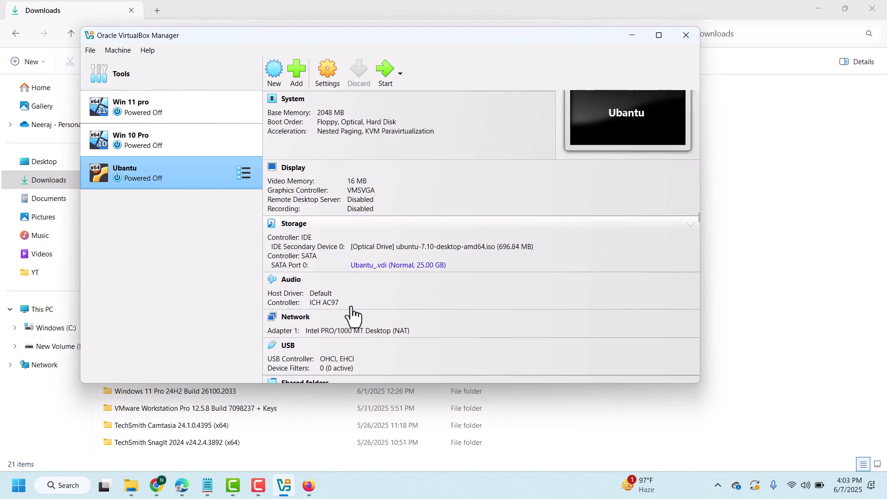
scroll(351, 330, down, 1)
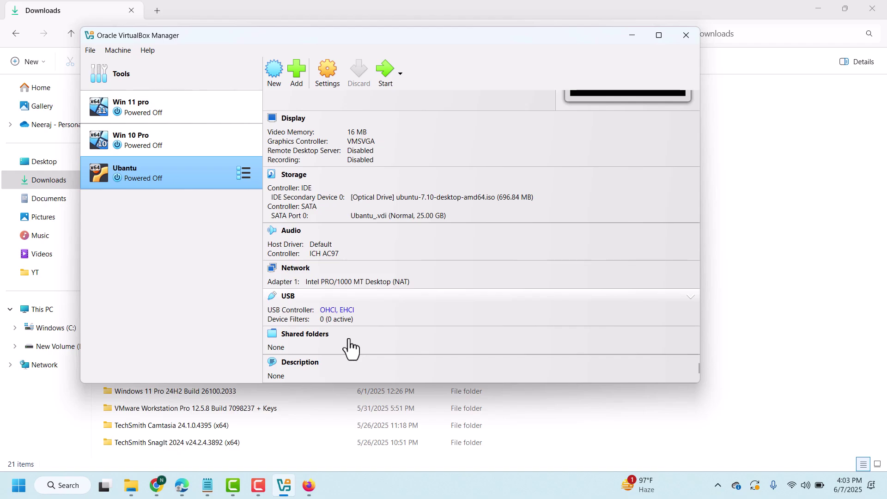
scroll(350, 348, up, 3)
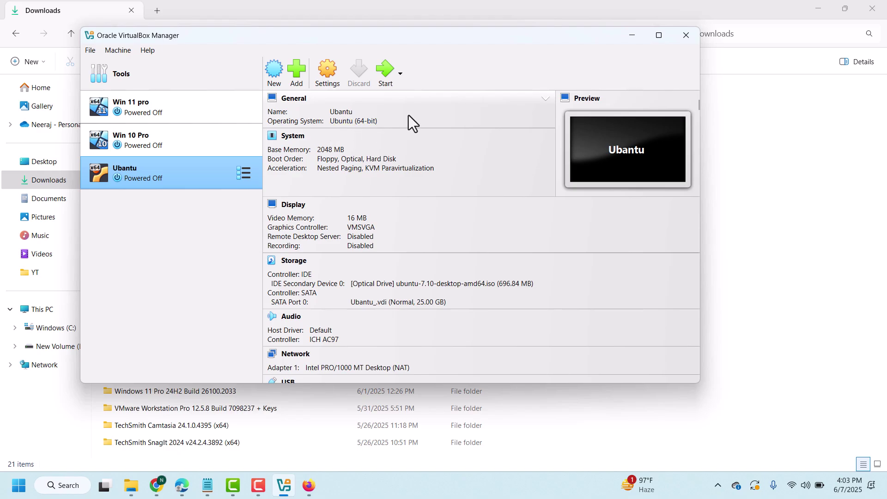
click(387, 70)
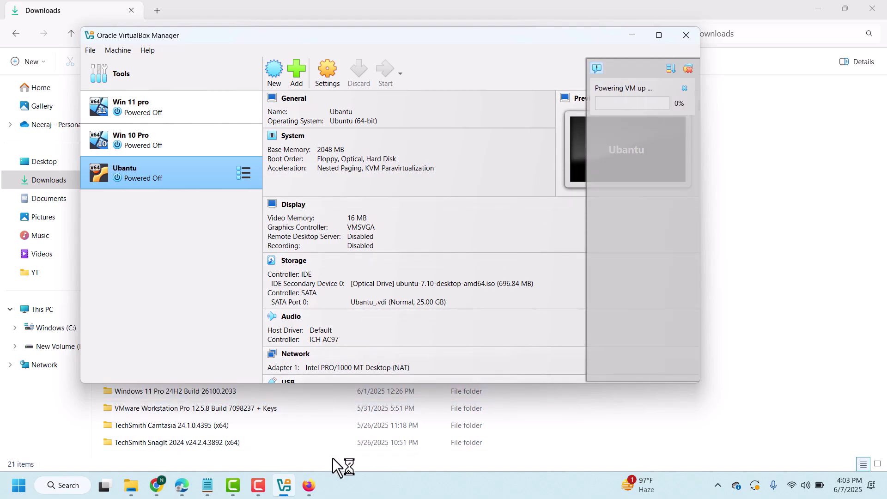
- Switch to Firefox and close its window while the virtual machine powers up
click(313, 485)
click(874, 13)
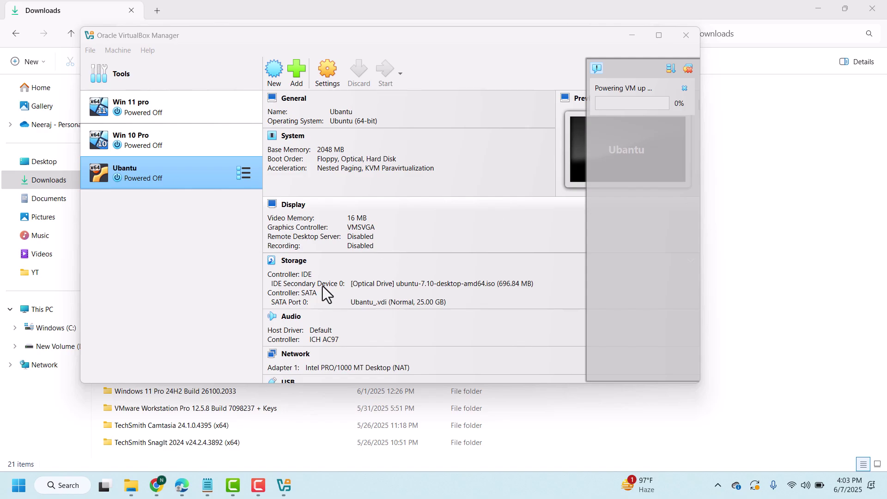
mouse_move(253, 488)
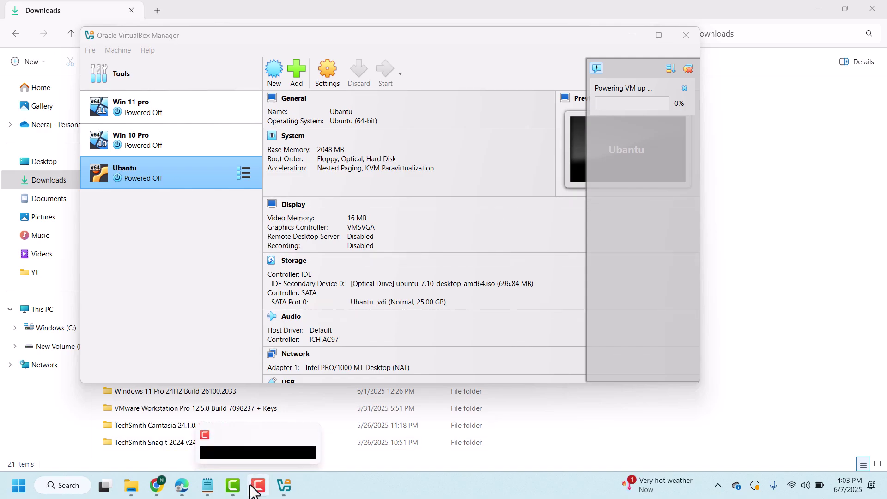
click(251, 485)
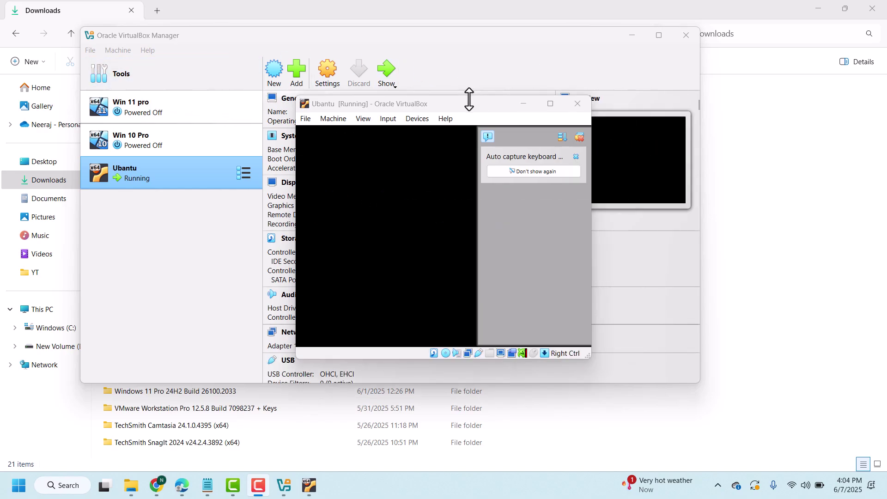
- Clear the notifications in the Ubantu machine window, capture its input and boot with "Start or install Ubuntu"
drag(468, 101, 484, 82)
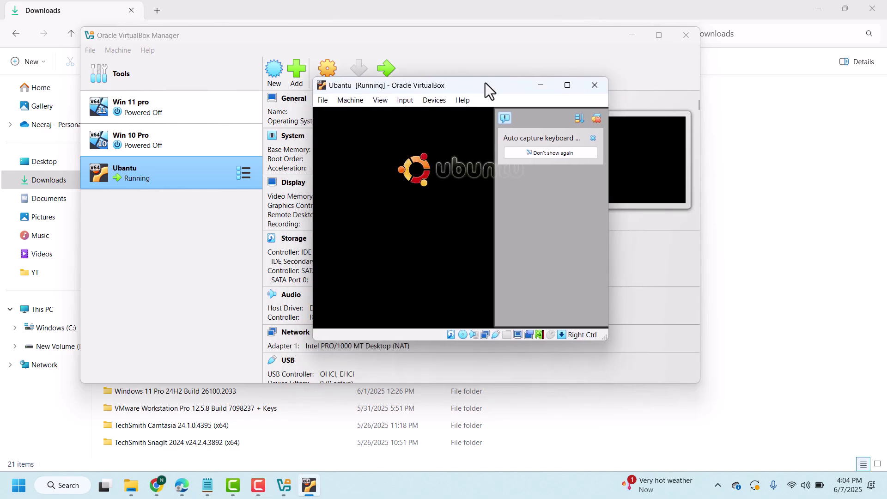
click(596, 119)
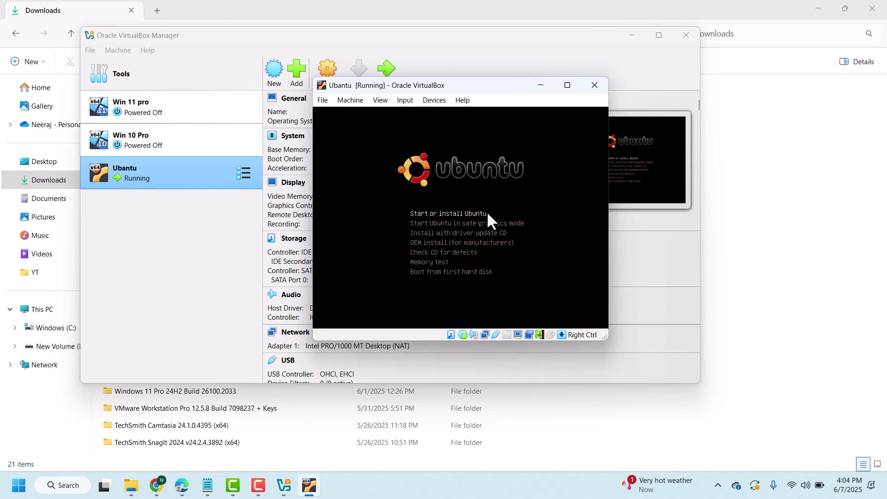
click(487, 214)
click(436, 295)
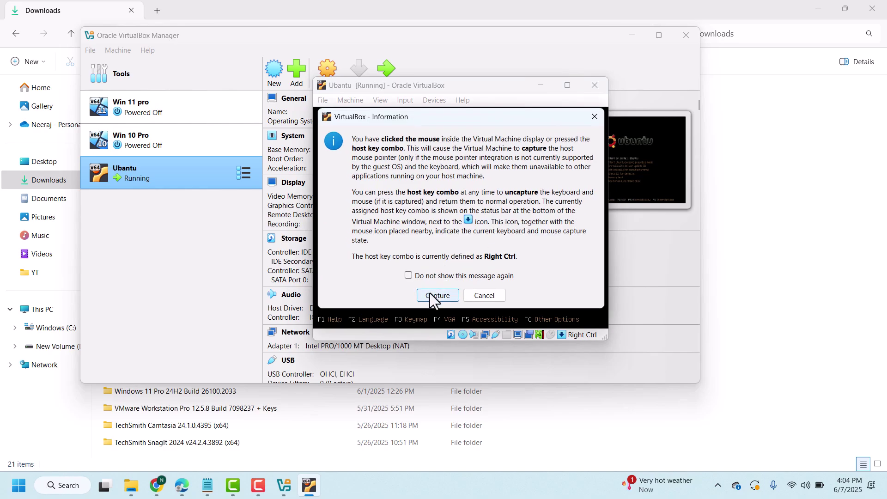
key(Return)
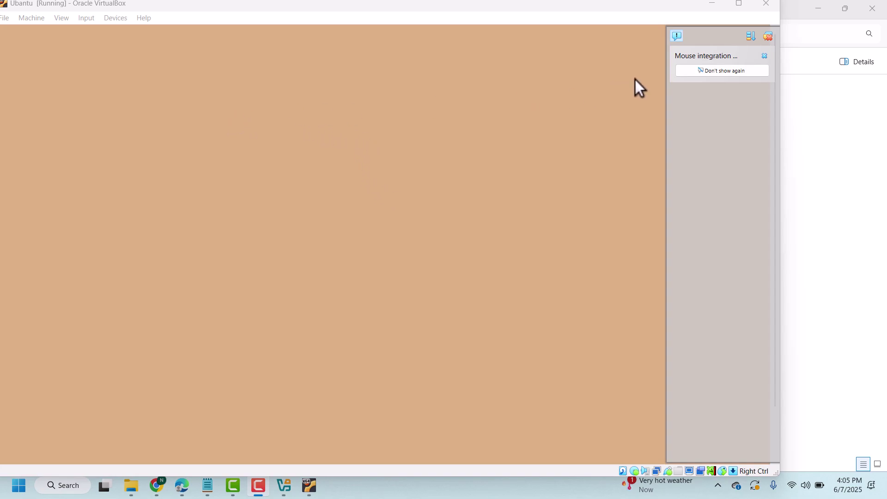
- Dismiss the mouse integration notification, bring the machine window fully into view and examine the live desktop's Applications and context menus
click(766, 38)
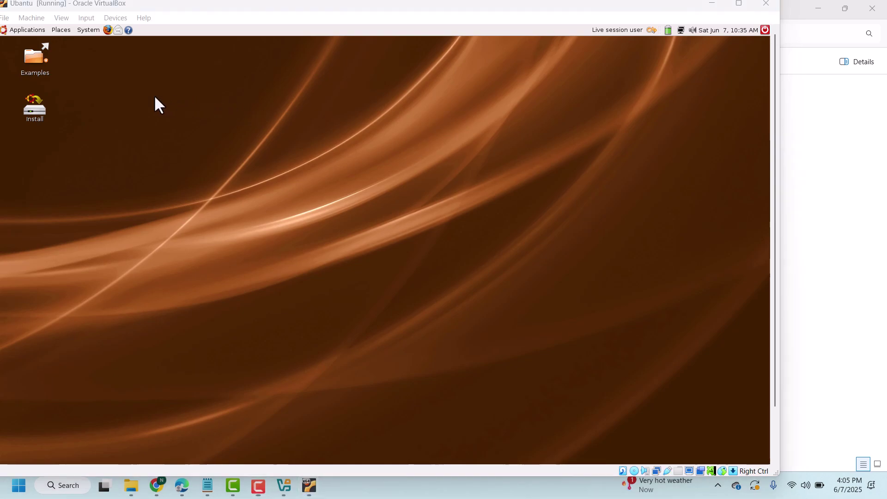
drag(200, 15, 351, 40)
click(187, 54)
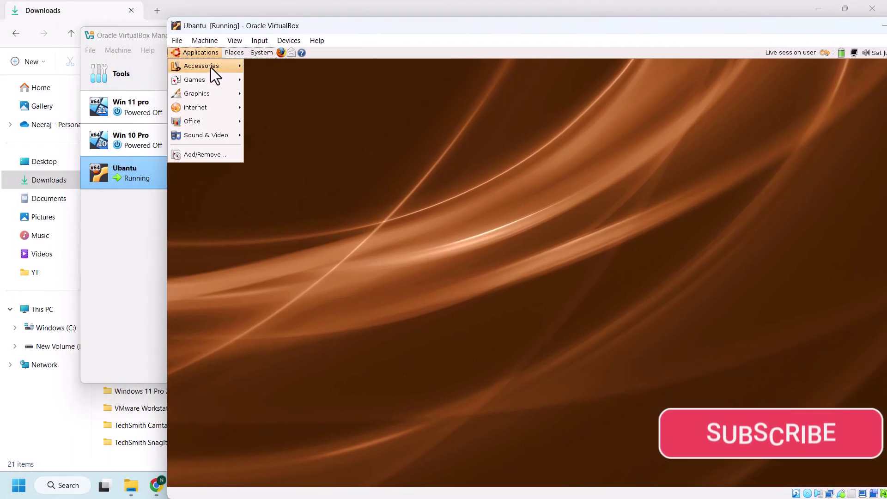
key(Escape)
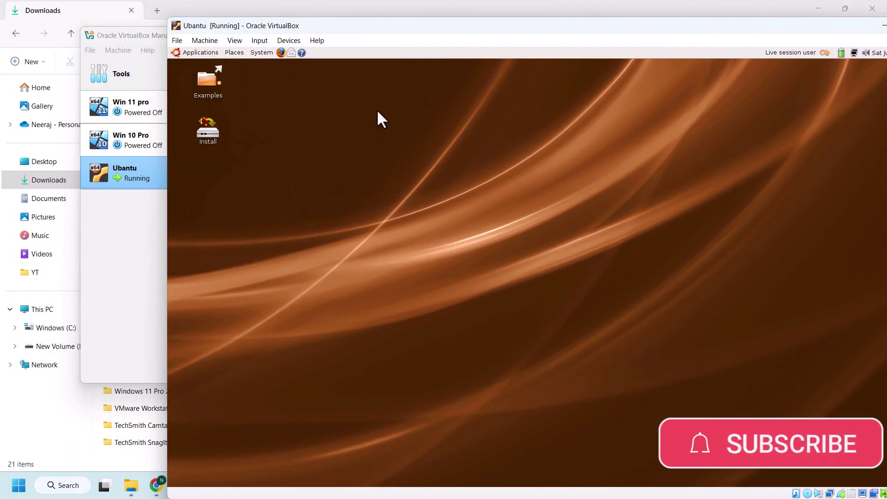
right_click(320, 162)
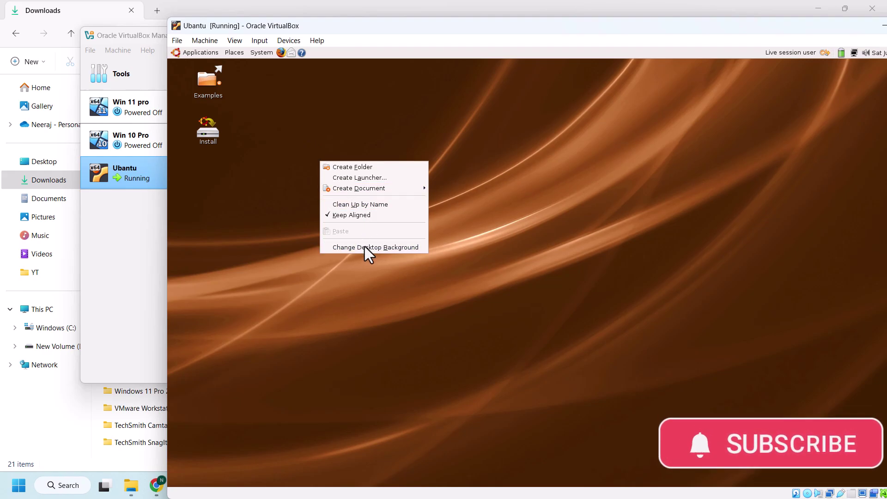
click(208, 203)
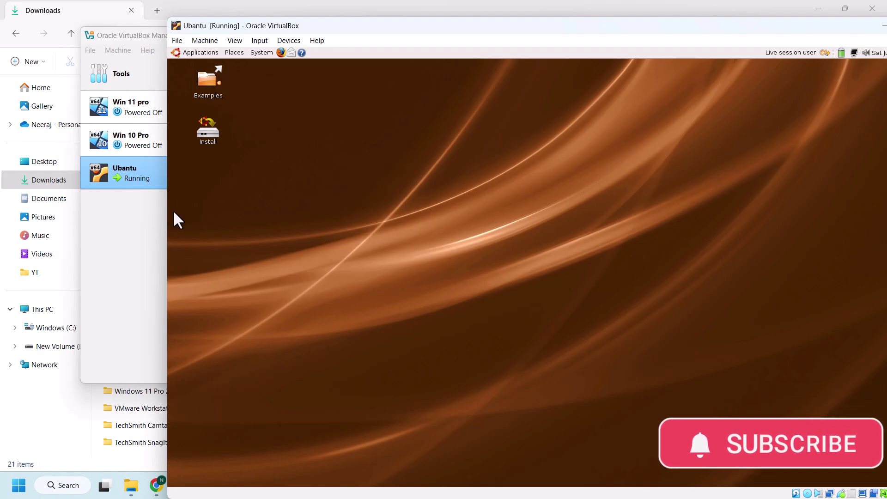
drag(414, 26, 312, 17)
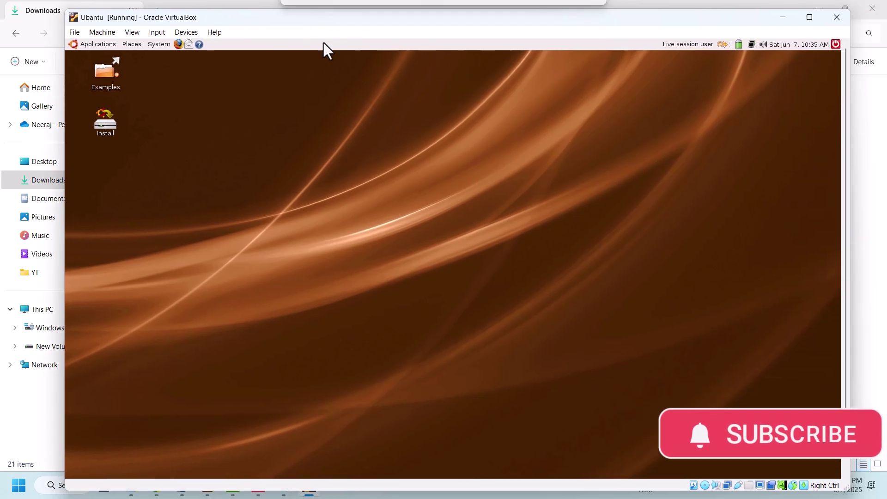
right_click(297, 121)
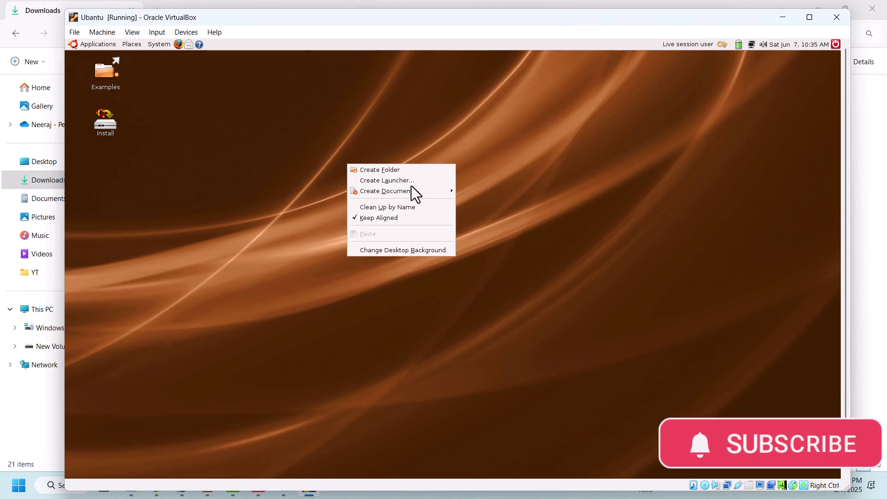
click(644, 131)
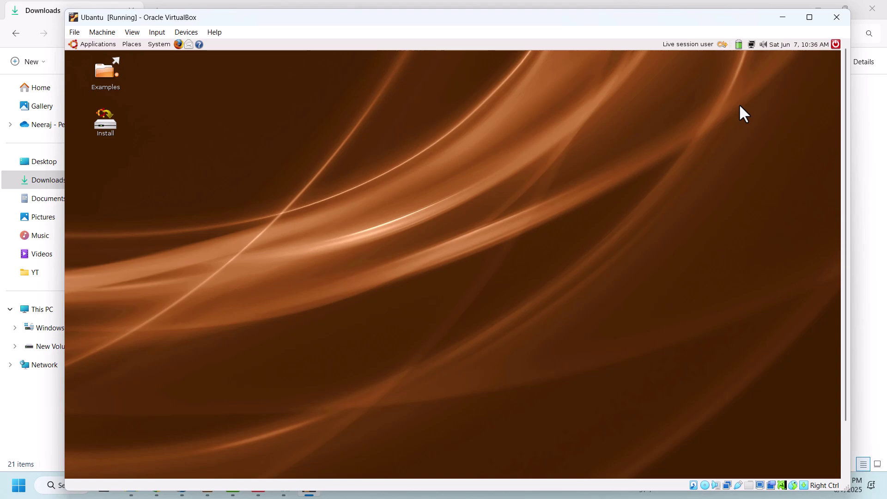
- Minimize the running Ubantu machine window, VirtualBox Manager and File Explorer
click(780, 18)
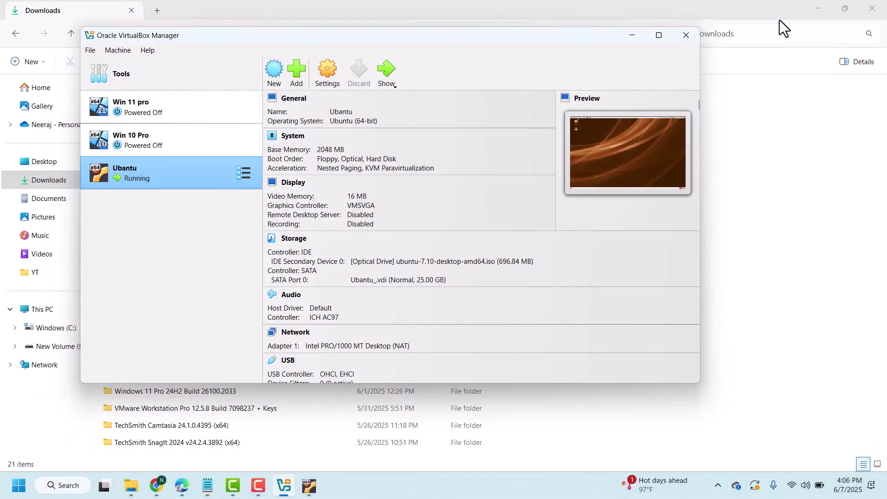
click(633, 37)
click(816, 8)
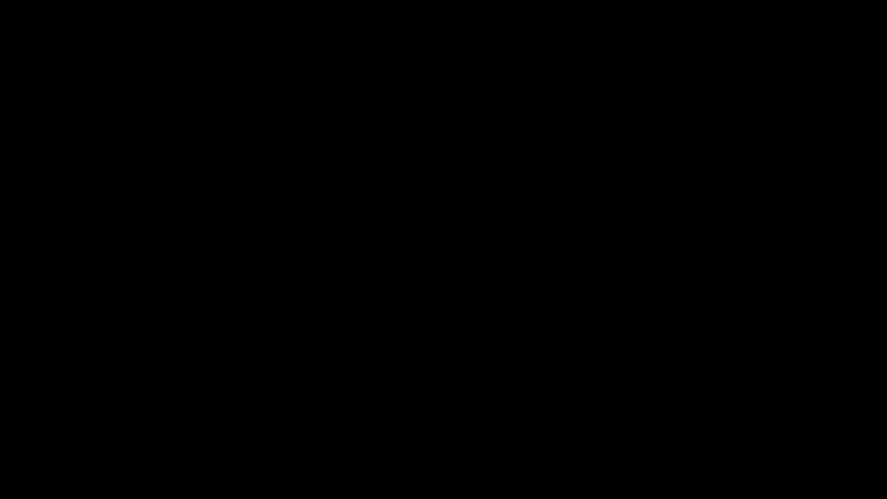